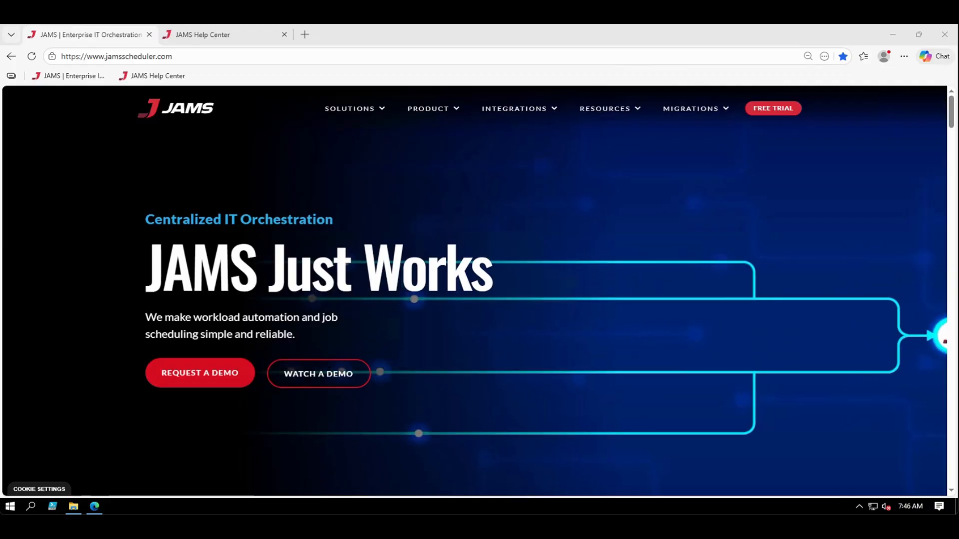
Download the JAMS V7.8.3 (64-Bit) installer from the Download JAMS V7 article in the JAMS Help Center
left_click(773, 109)
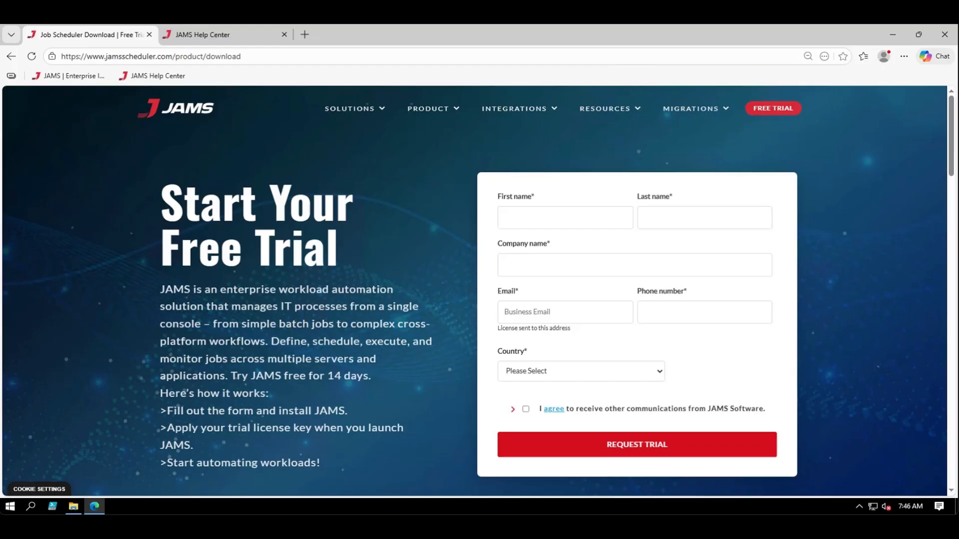
left_click(215, 39)
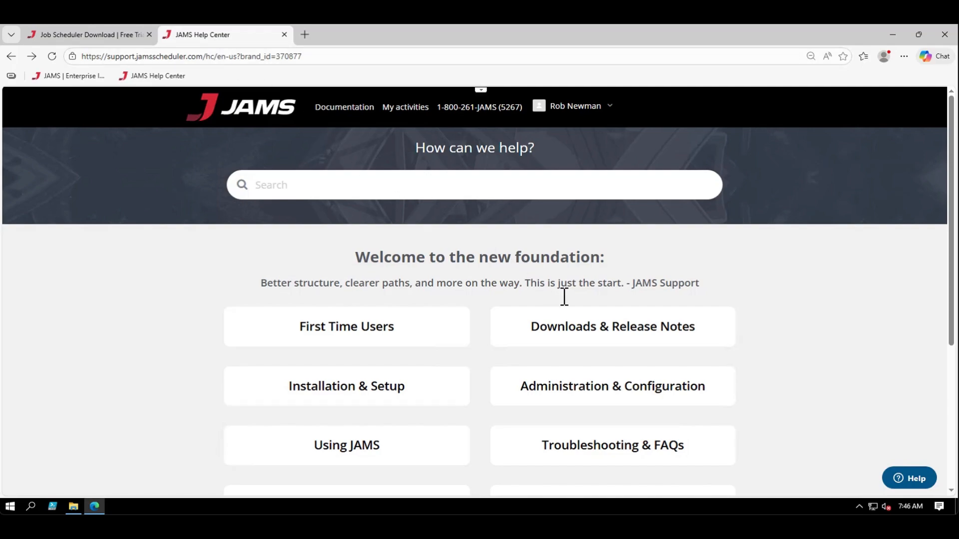
left_click(603, 333)
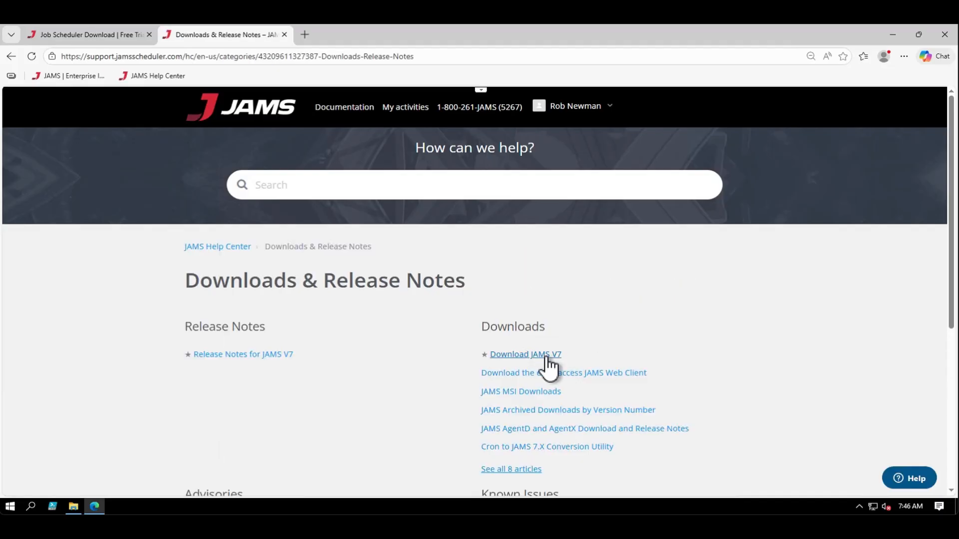
left_click(547, 356)
scroll(331, 389, "down", 2)
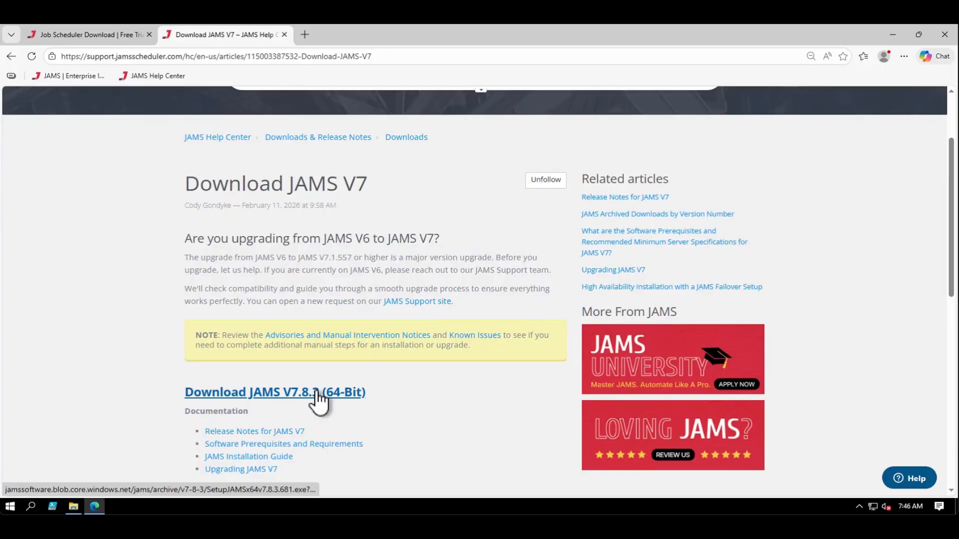
left_click(316, 393)
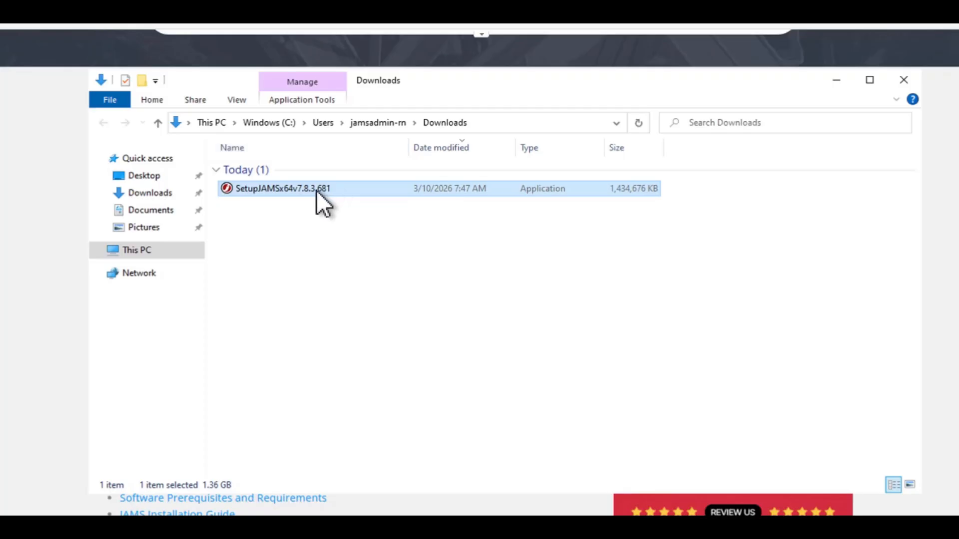
Run the SetupJAMSx64v7.8.3.681 installer as administrator and accept its license agreement
right_click(316, 190)
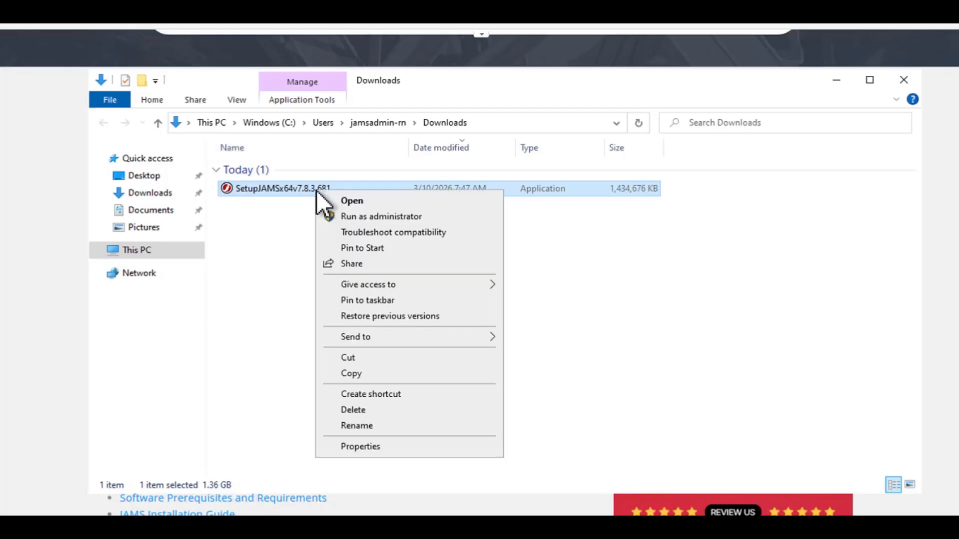
left_click(349, 220)
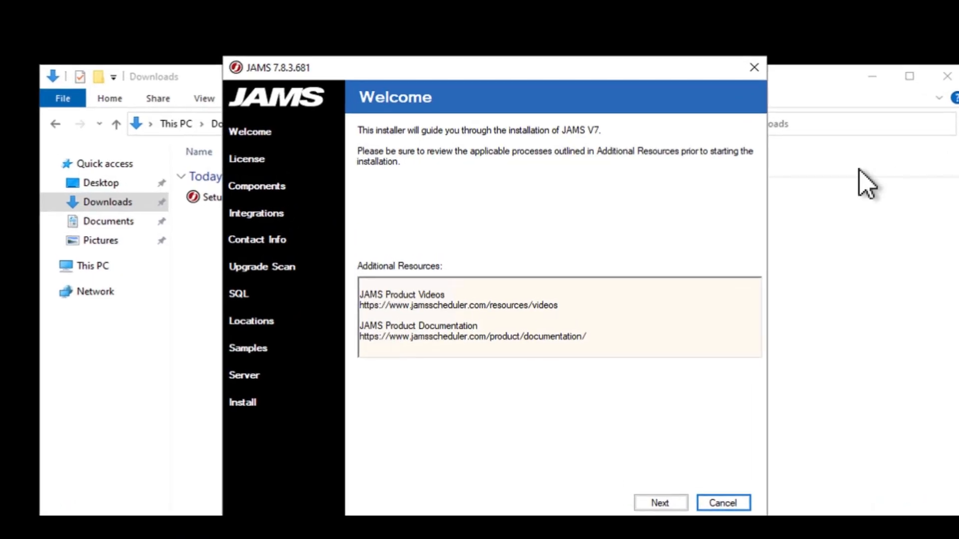
left_click(655, 505)
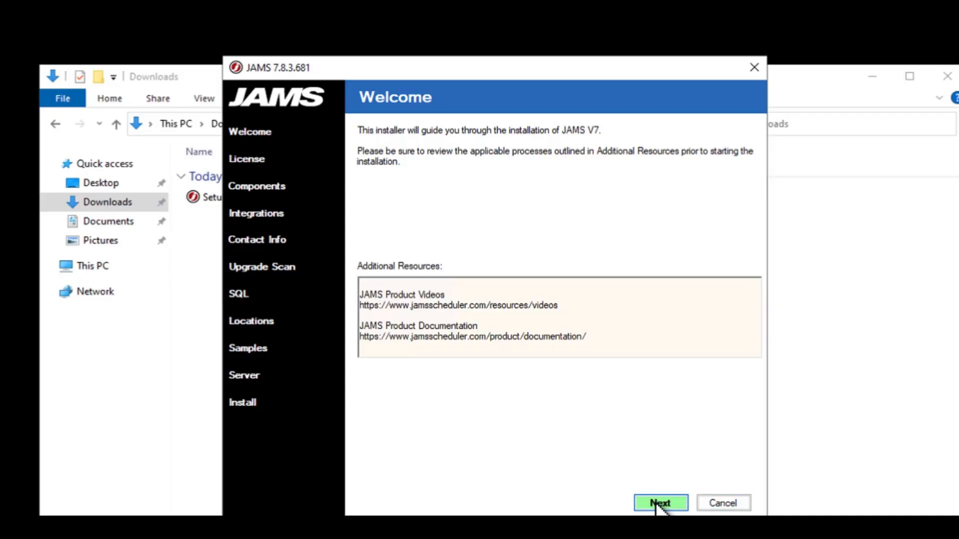
left_click(356, 471)
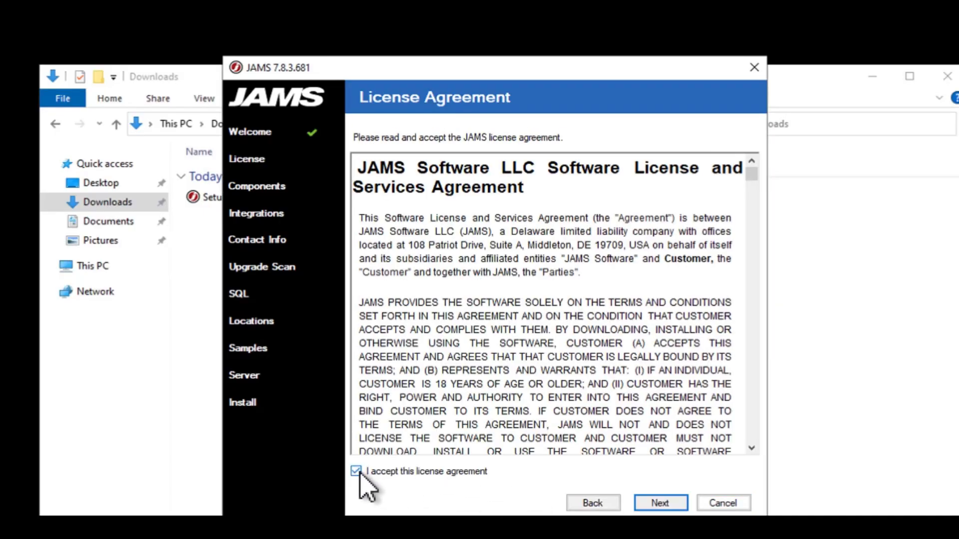
left_click(659, 503)
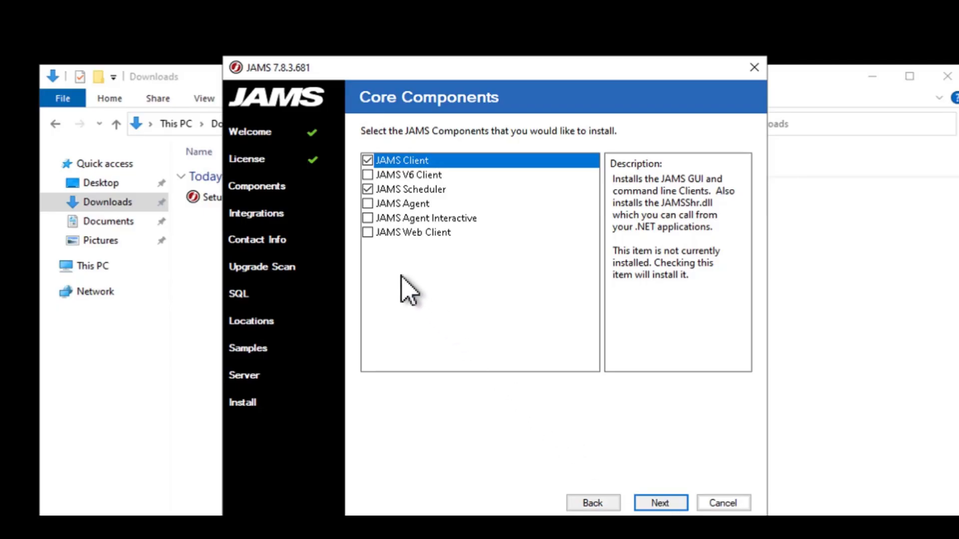
Add the JAMS Web Client to the core components and accept the automatic installation of Message Queue (MSMQ)
left_click(367, 232)
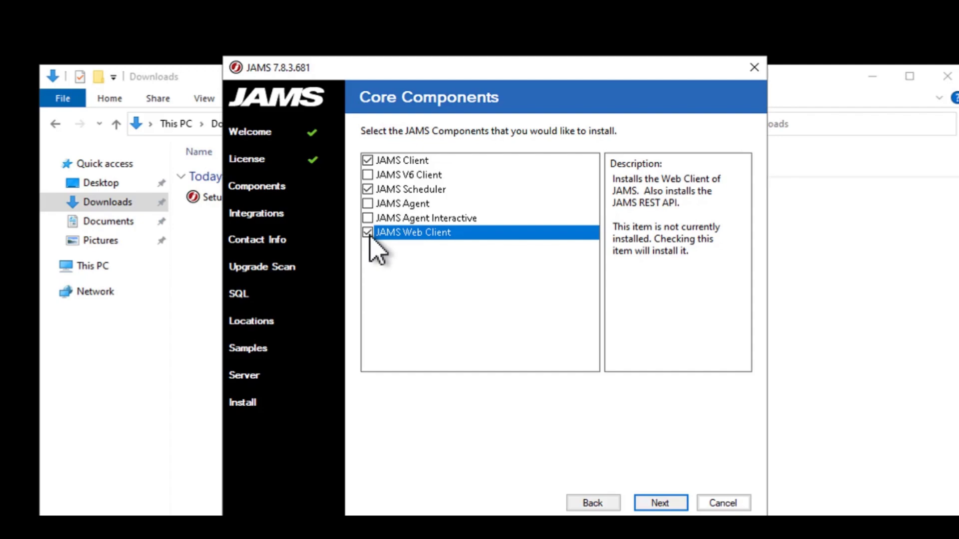
left_click(677, 508)
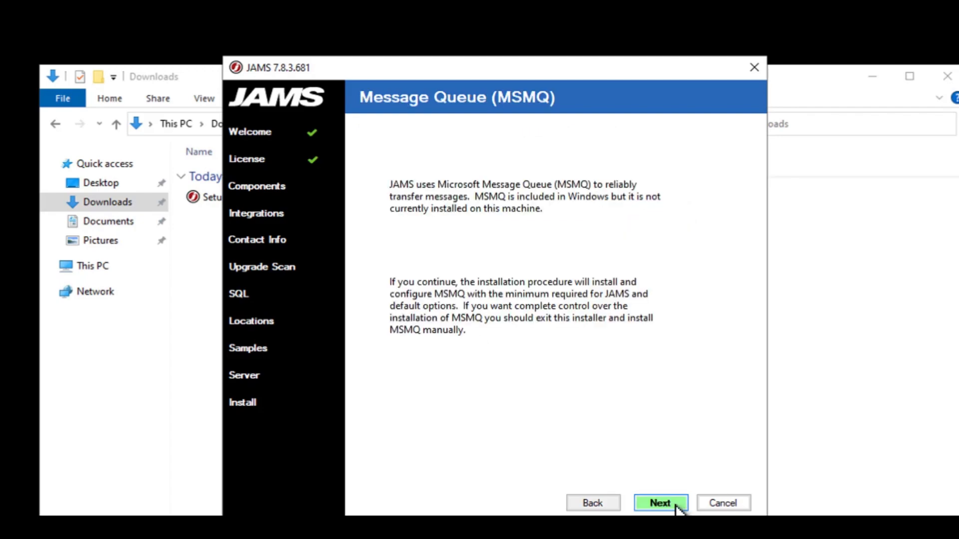
left_click(678, 509)
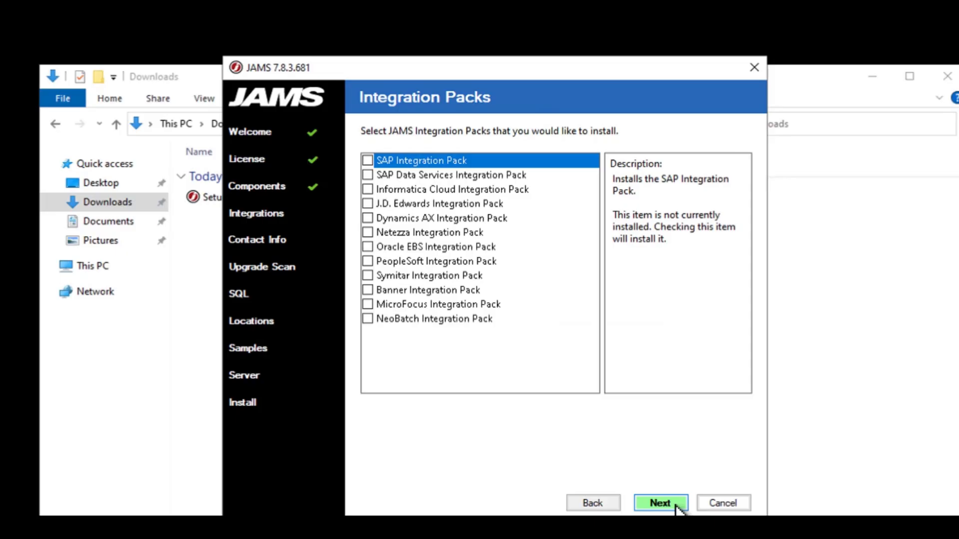
Continue without any integration packs and acknowledge the WebView2 Runtime notice
left_click(677, 509)
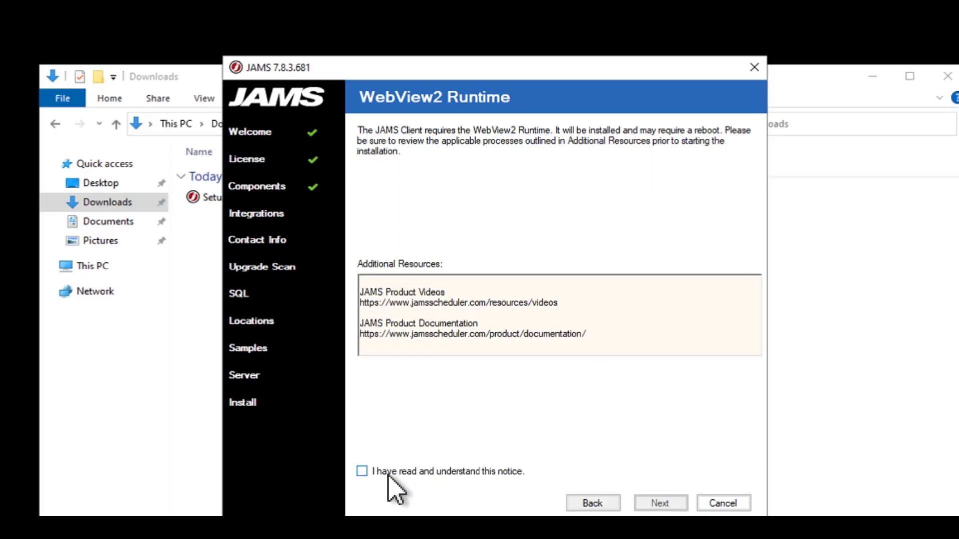
left_click(362, 472)
left_click(677, 509)
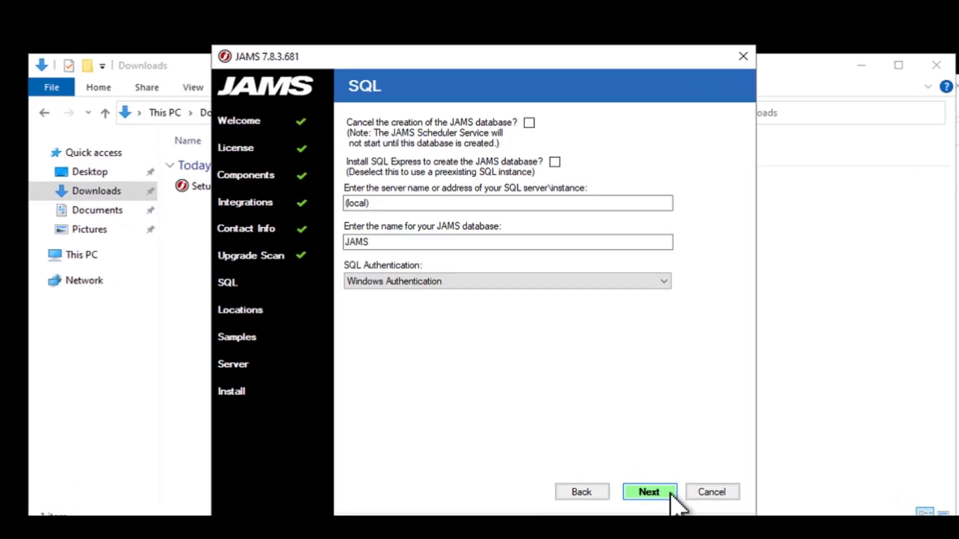
Choose to install SQL Express for the JAMS database and keep C:\Program Files as the target directory
left_click(393, 206)
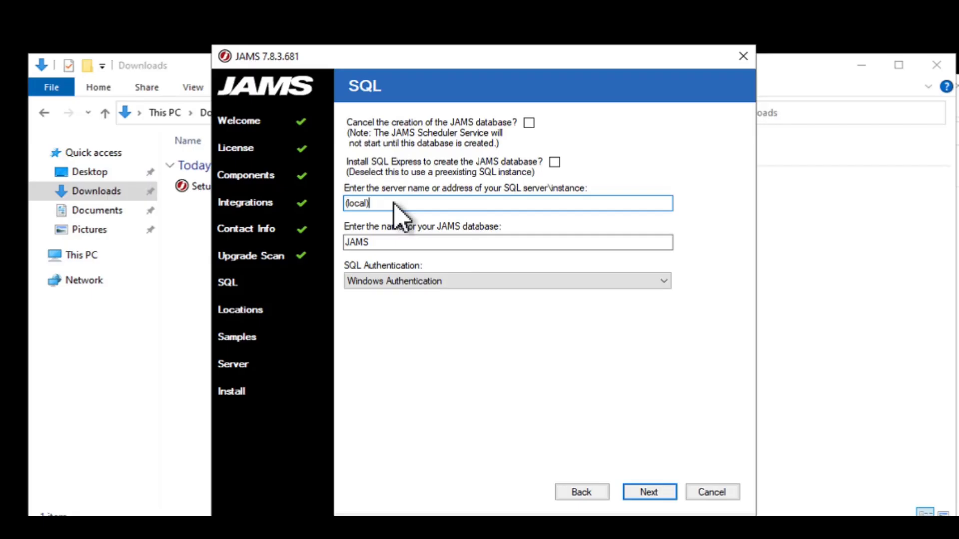
left_click(554, 162)
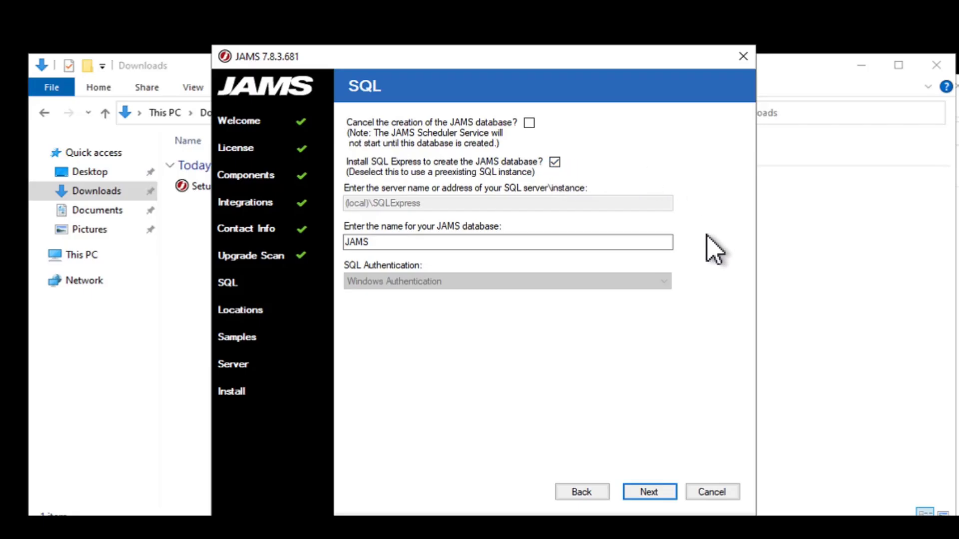
left_click(655, 494)
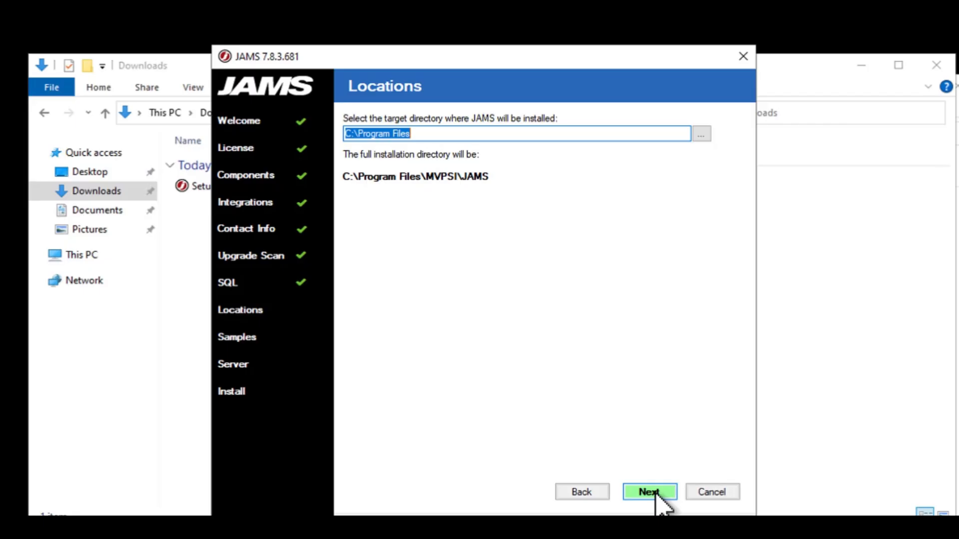
left_click(656, 495)
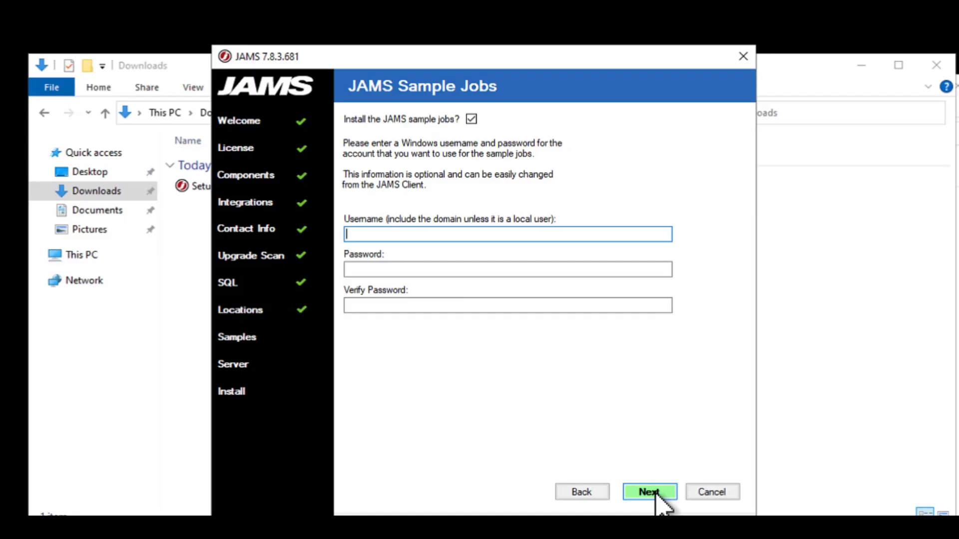
Set the sample jobs account to jams\jamssvc, enter and verify its password, and accept the sample job settings
type("jams\\jamssvc")
key("Tab")
type("******")
key("Tab")
type("*****")
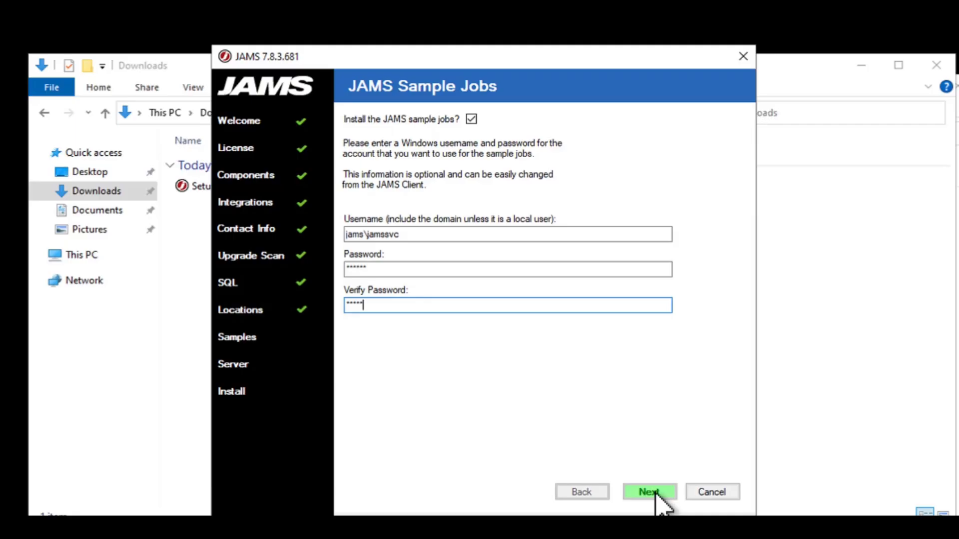
left_click(656, 493)
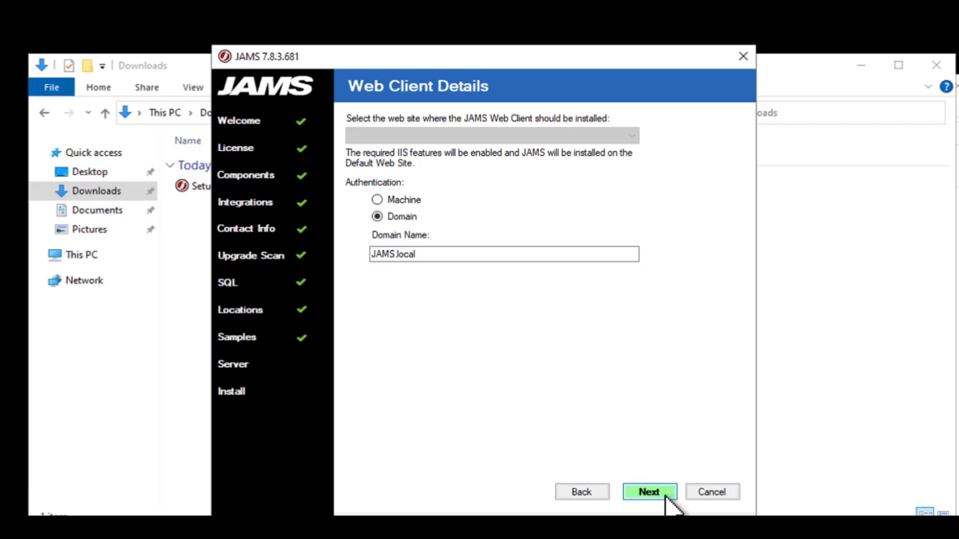
Install the JAMS components with Web Client authentication on the JAMS.local domain, and restart the machine to complete setup
left_click(665, 494)
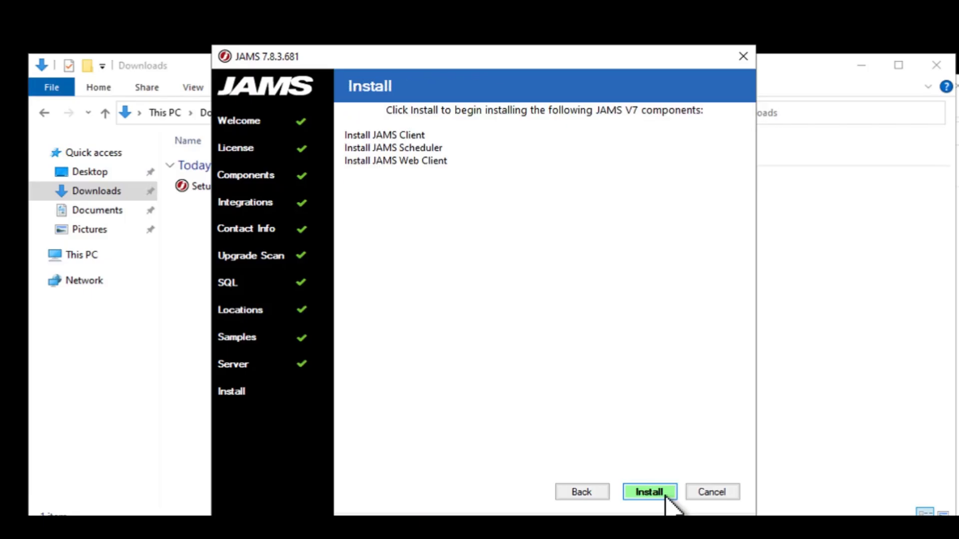
left_click(666, 494)
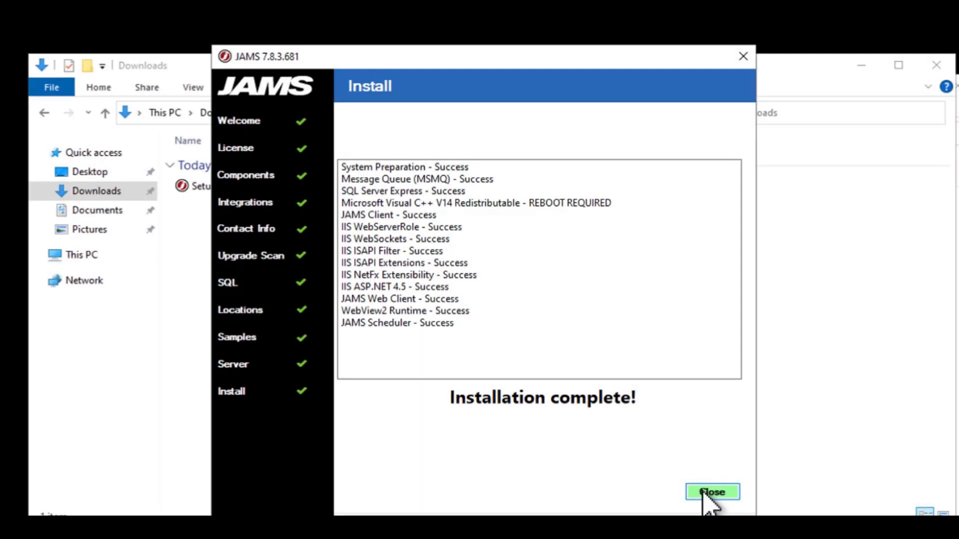
left_click(706, 494)
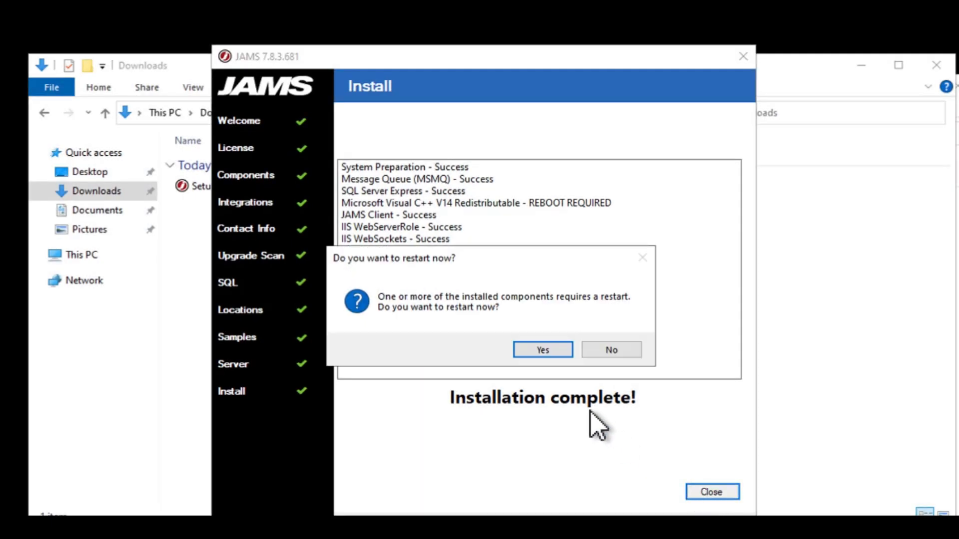
left_click(543, 350)
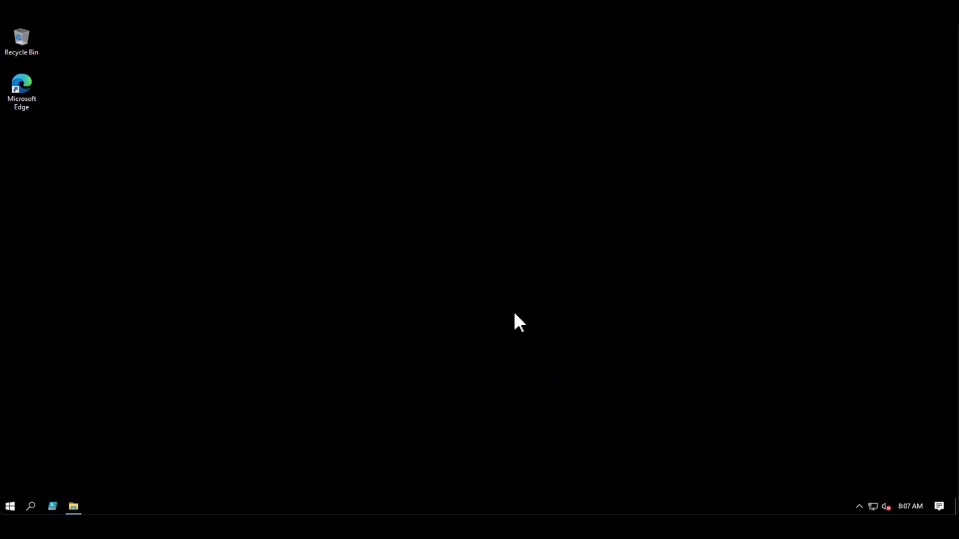
Launch the JAMS Client as administrator
left_click(10, 506)
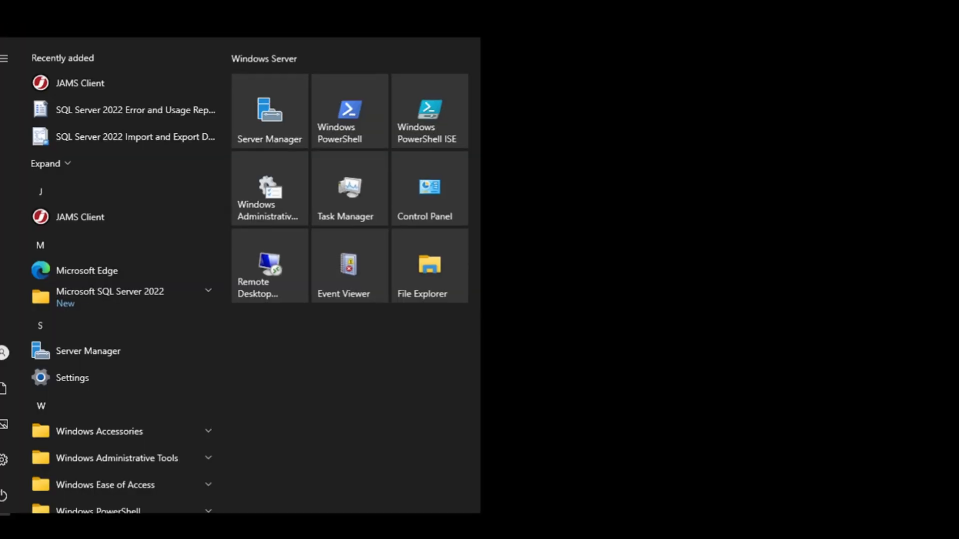
right_click(74, 223)
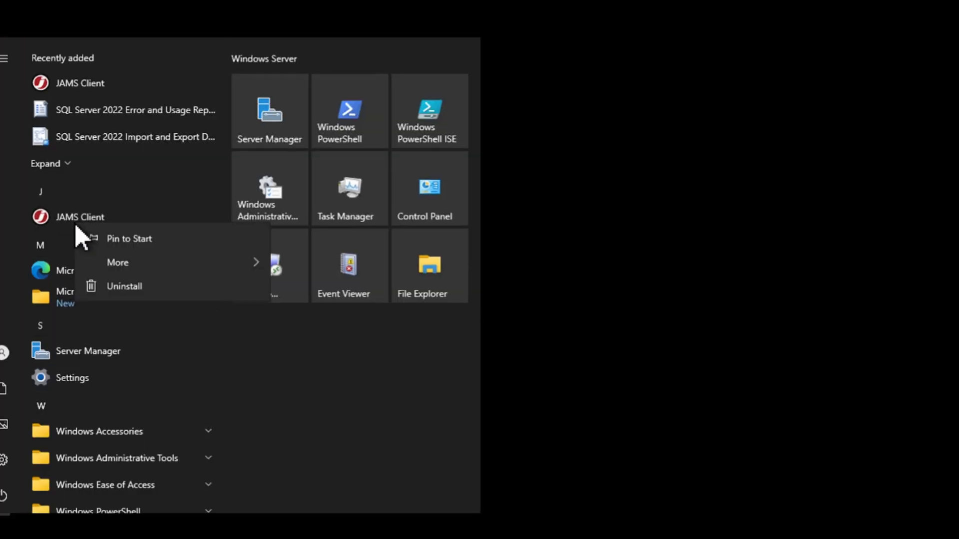
mouse_move(131, 257)
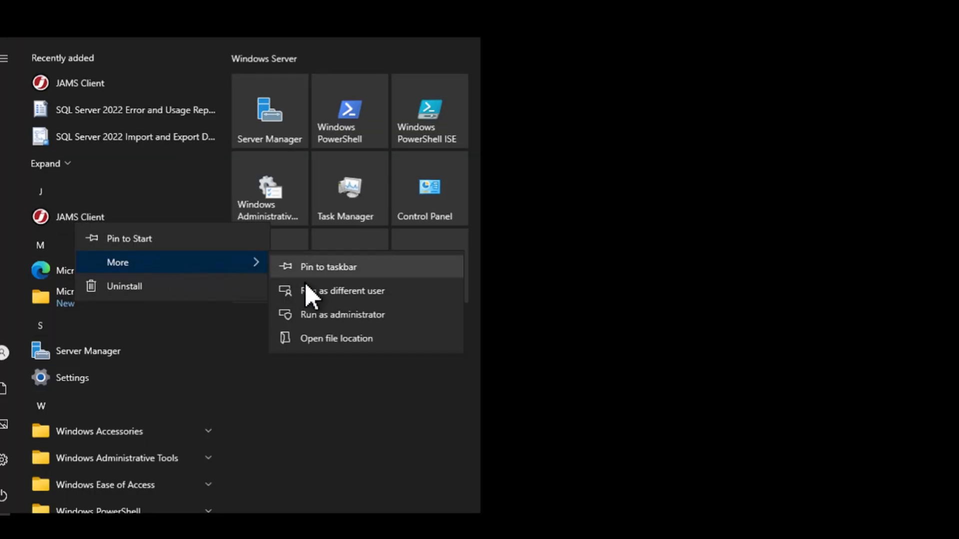
left_click(340, 316)
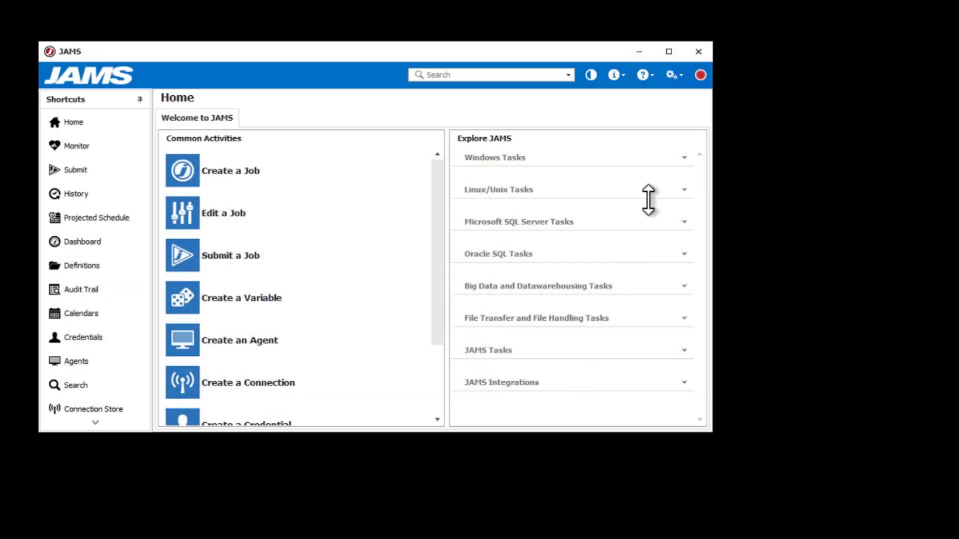
mouse_move(702, 80)
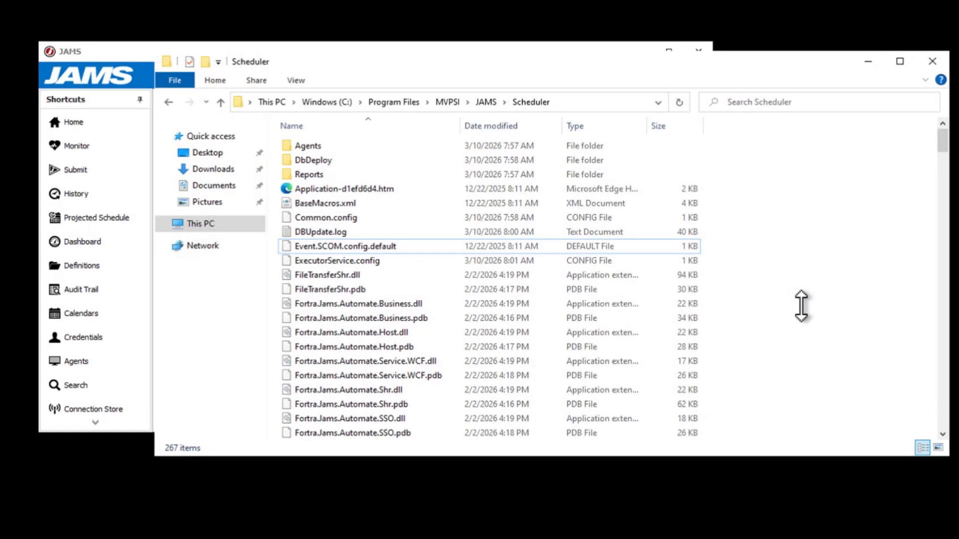
Paste the copied demo license XML file into C:\Program Files\MVPSI\JAMS\Scheduler, granting administrator permission
right_click(801, 306)
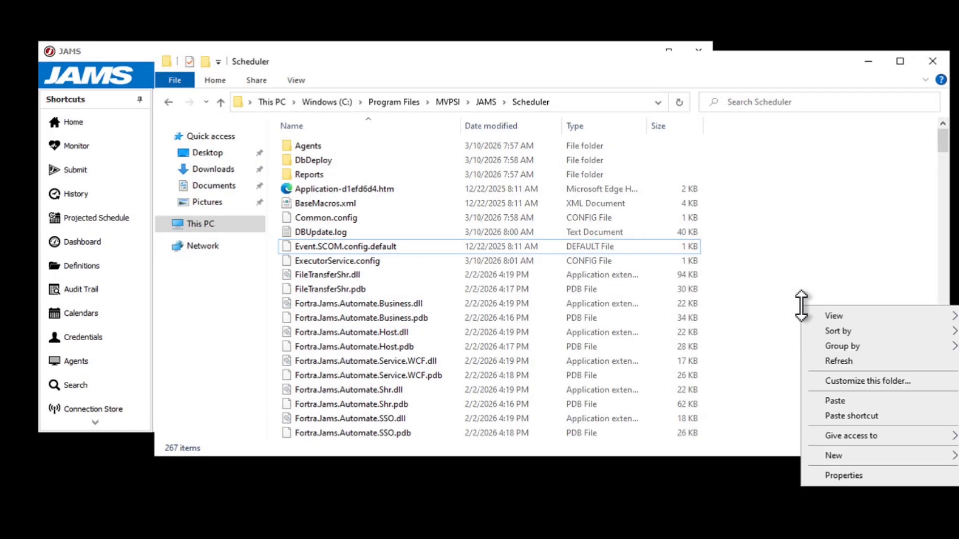
left_click(841, 401)
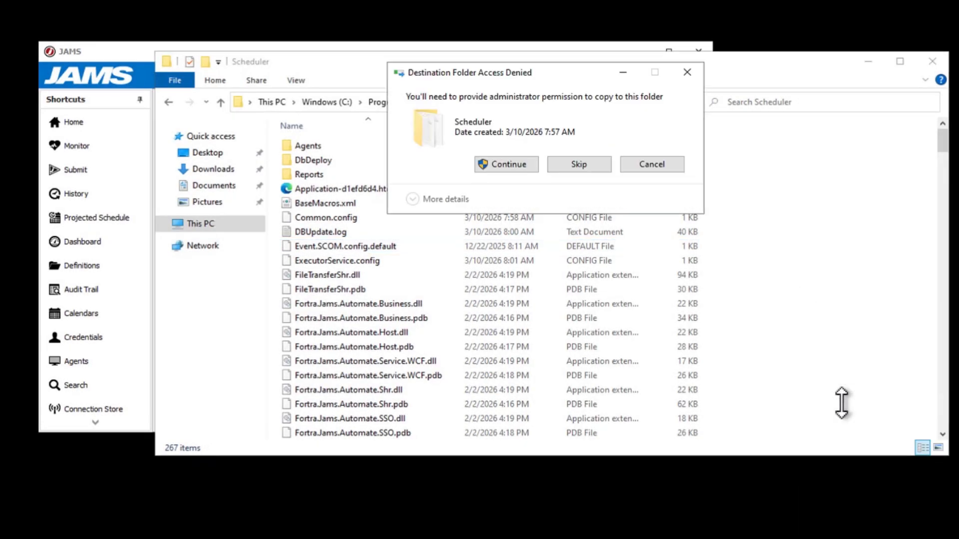
left_click(517, 162)
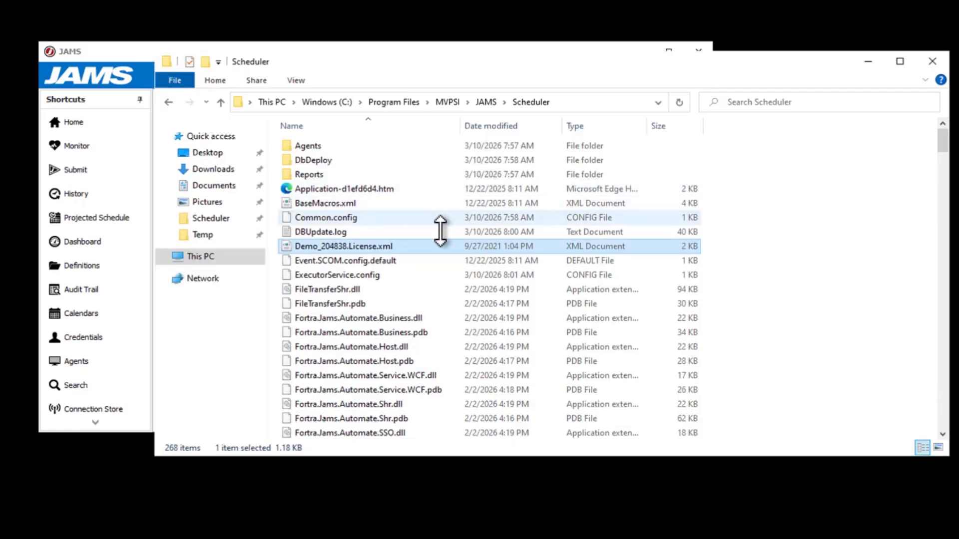
Open the properties of the demo license XML file in the Scheduler folder
right_click(425, 246)
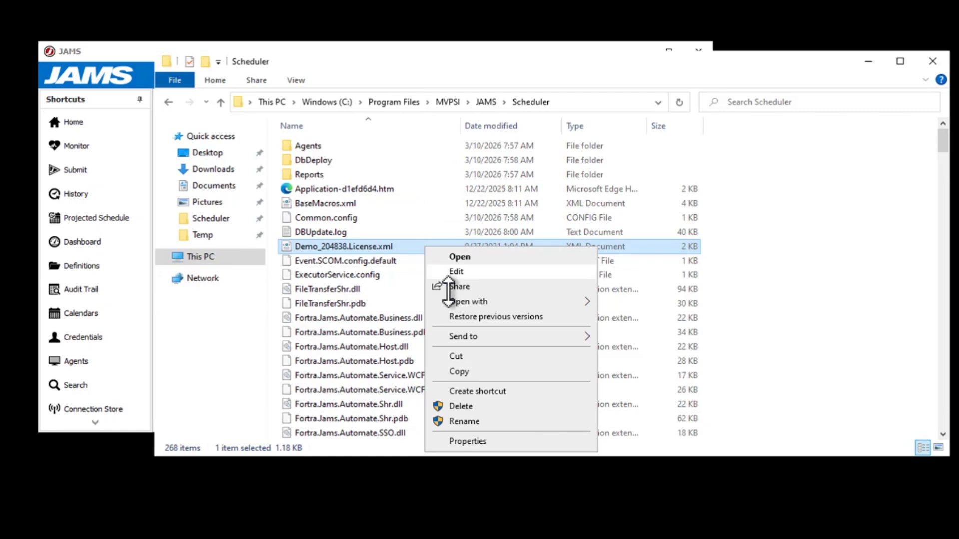
left_click(470, 441)
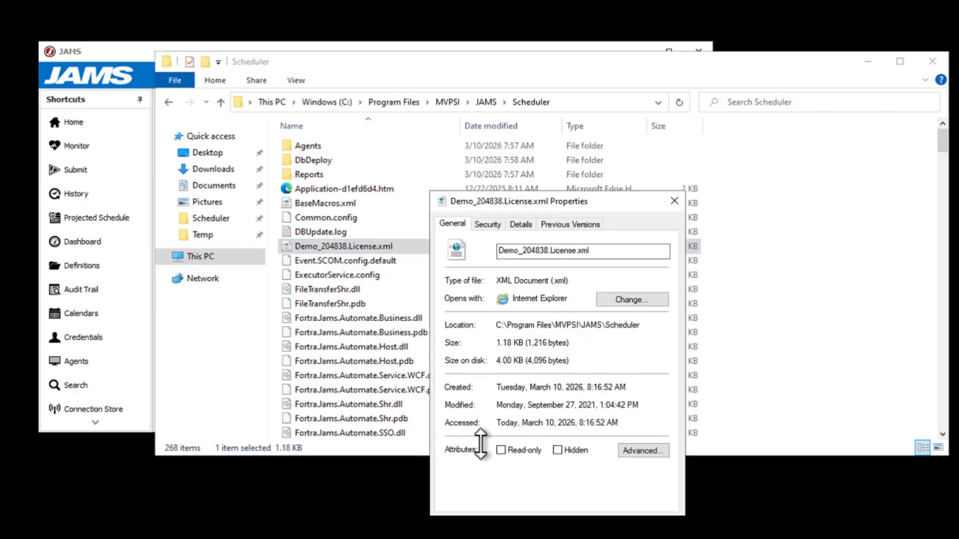